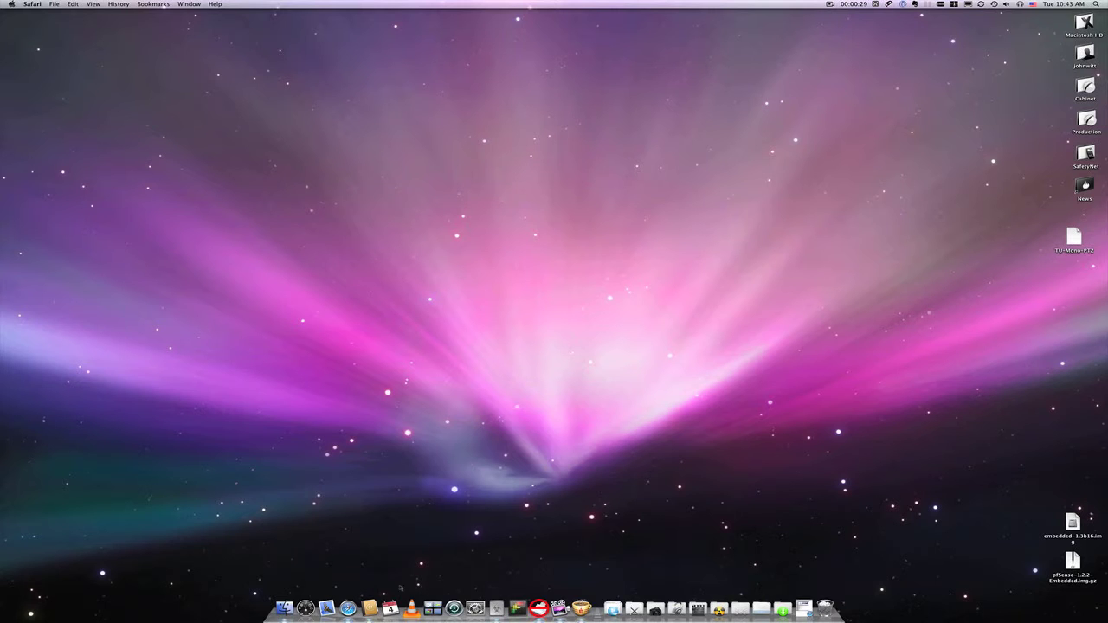
Restore the minimized m0n0wall webGUI browser window from the Dock
click(348, 608)
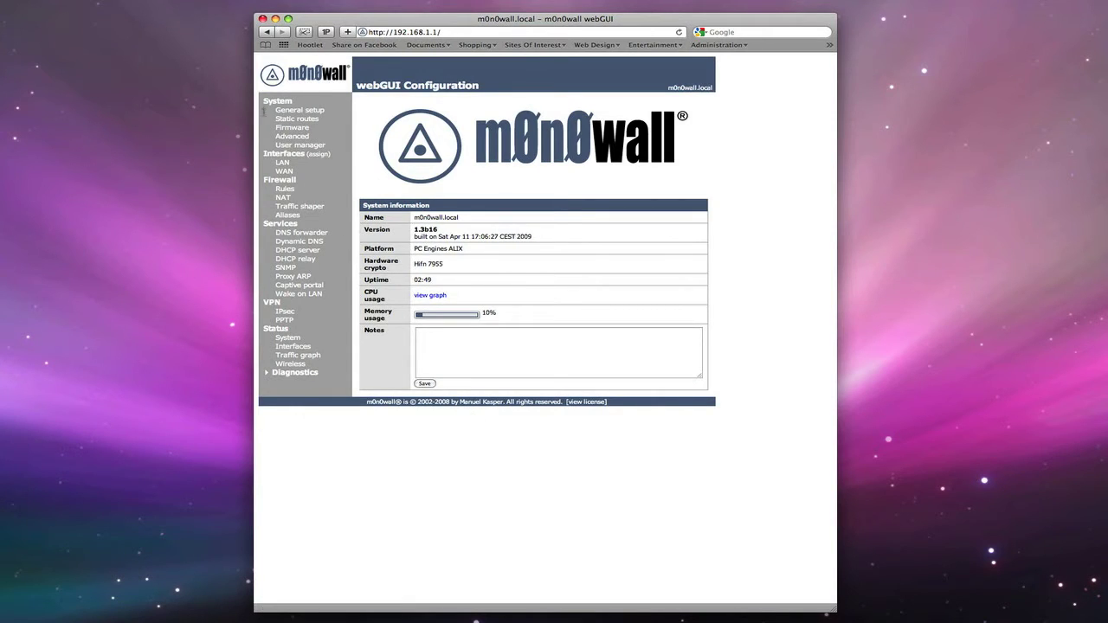
Go to System > General setup in the webGUI sidebar
click(307, 111)
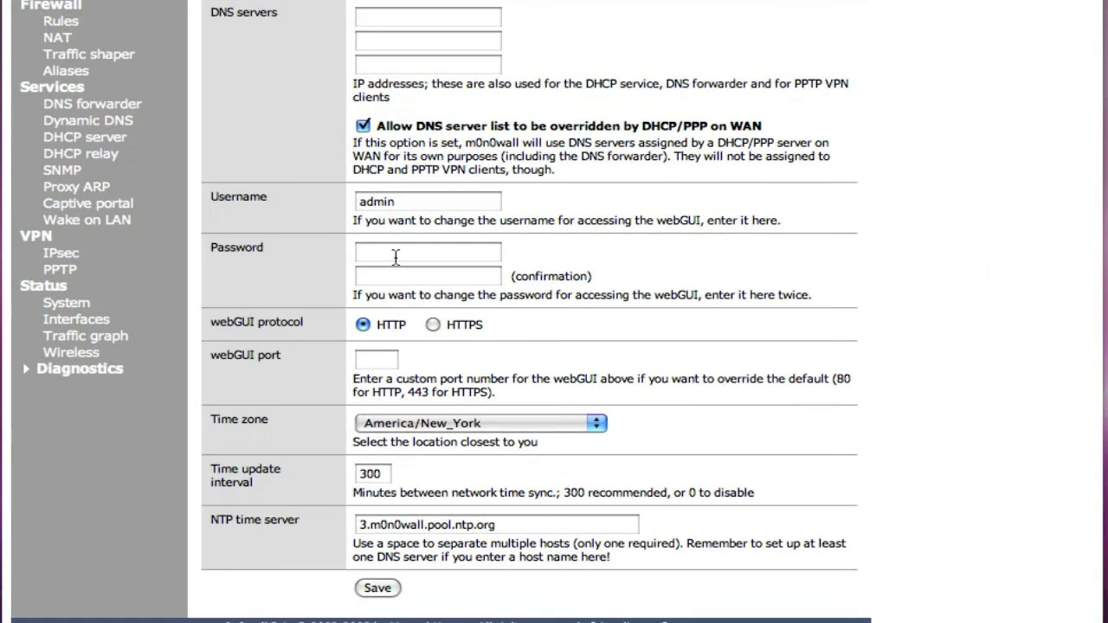
Enter a new webGUI admin password and retype it in the confirmation field
click(456, 308)
text(password)
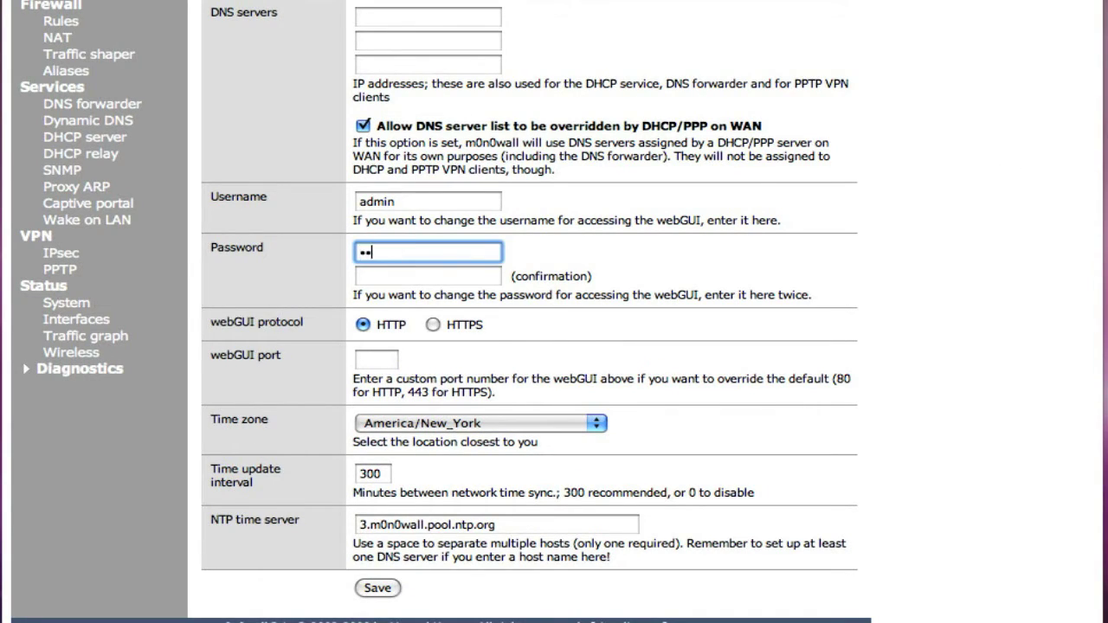
text(123)
key(Tab)
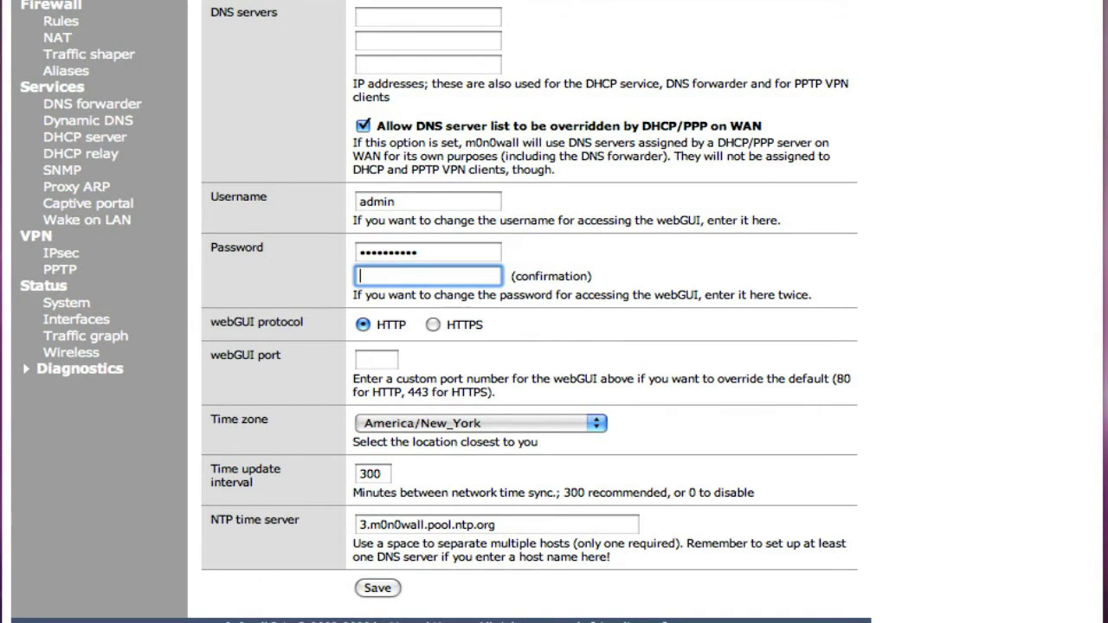
text(password123)
key(BackSpace)
key(BackSpace)
key(BackSpace)
key(BackSpace)
key(BackSpace)
key(BackSpace)
key(BackSpace)
key(BackSpace)
key(BackSpace)
key(BackSpace)
text(•••••••••••)
Keep the time zone at America/New_York and save the General setup
click(547, 423)
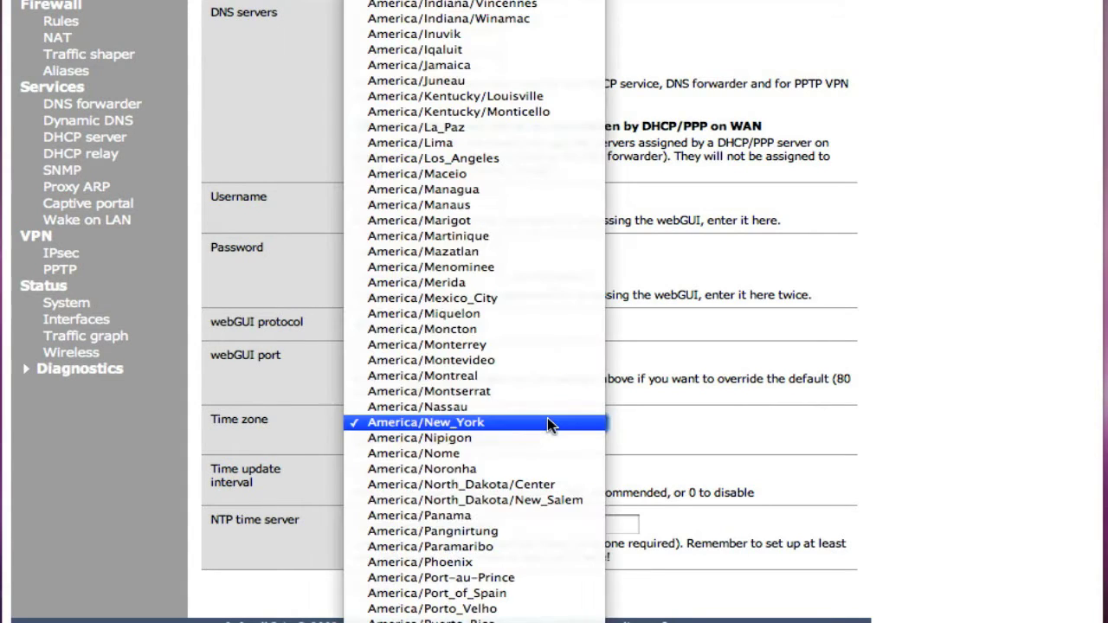
click(504, 424)
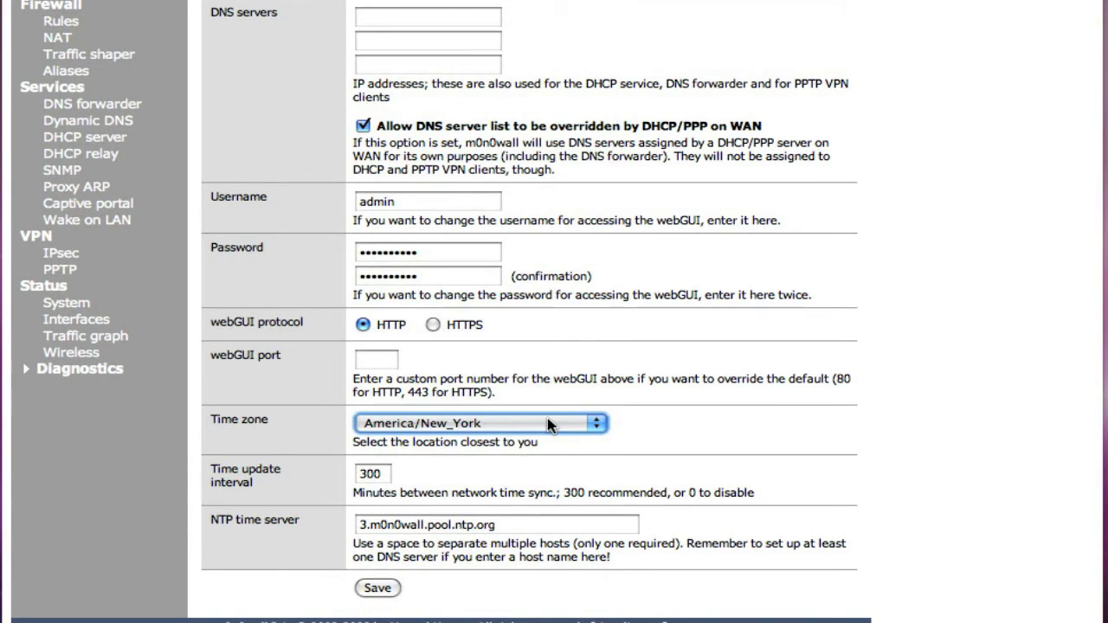
click(378, 589)
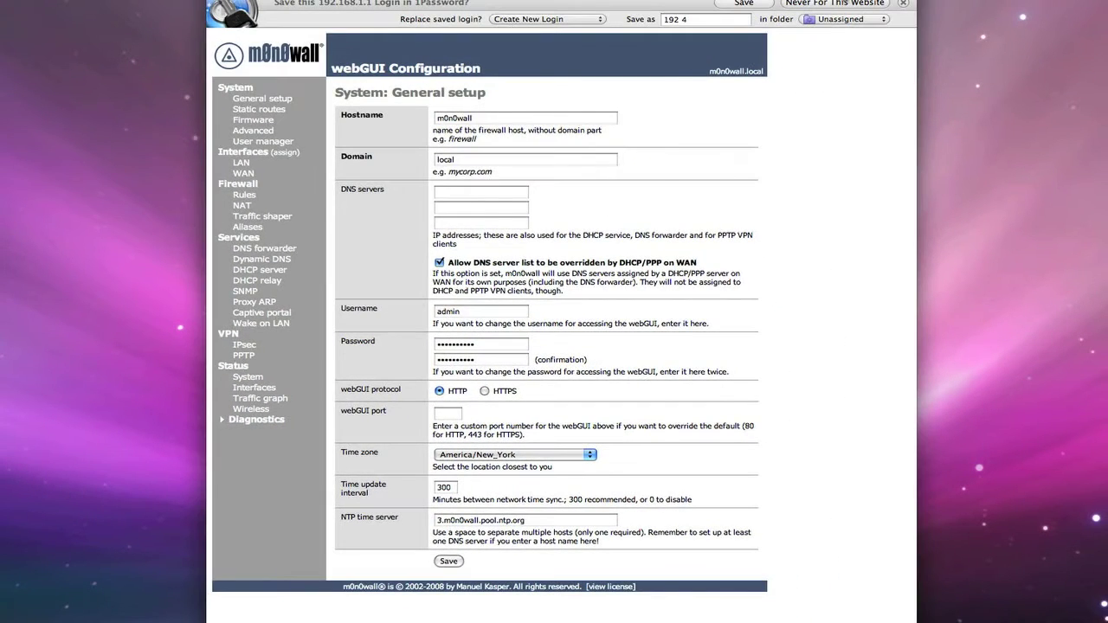
Dismiss the 1Password save-login bar and go to Services > DHCP server
click(904, 3)
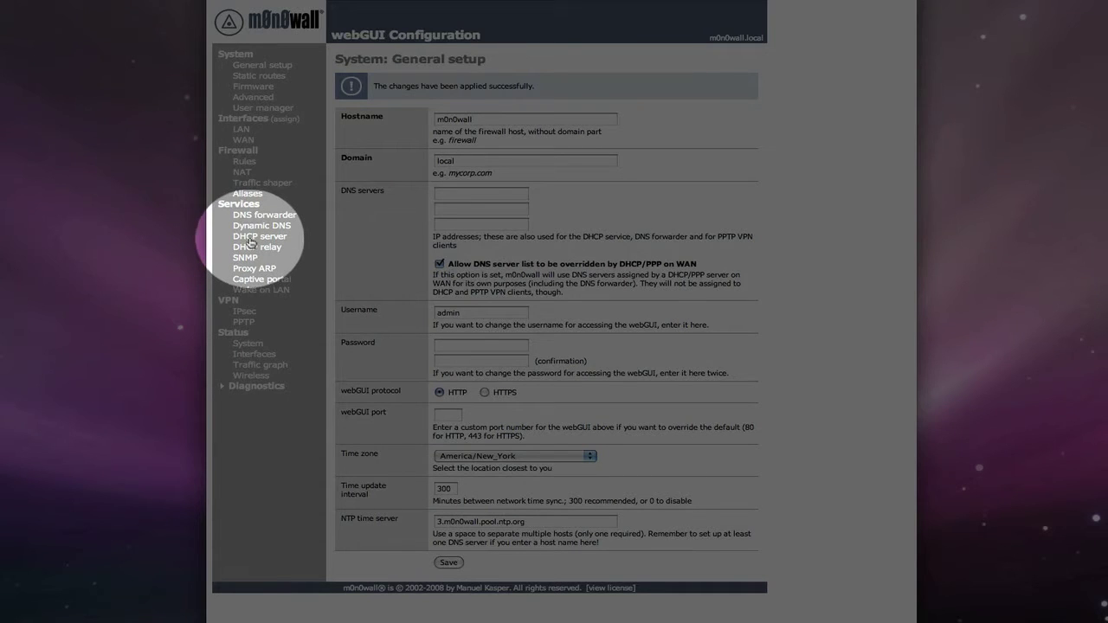
click(249, 238)
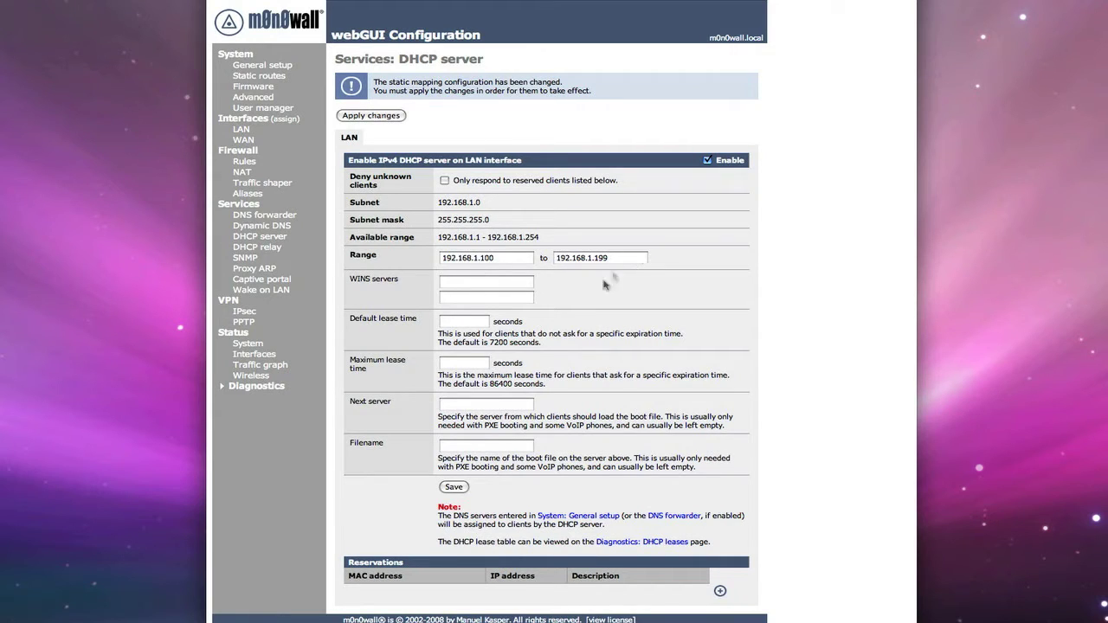
click(719, 593)
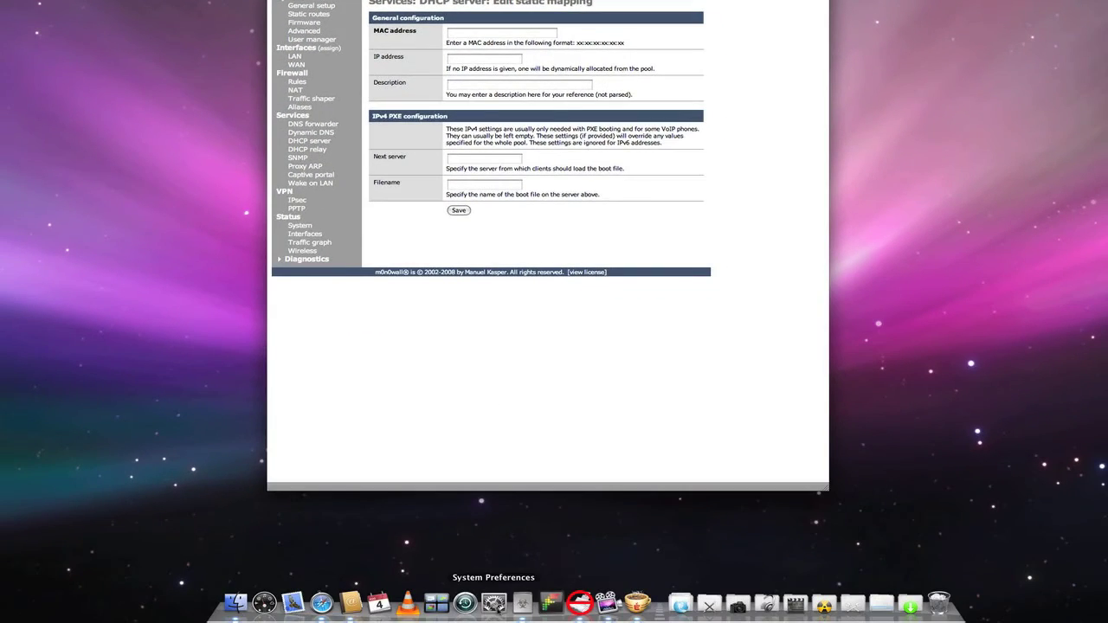
Look up Ethernet 2's hardware MAC address in the Network pane's advanced settings, then close System Preferences
click(494, 603)
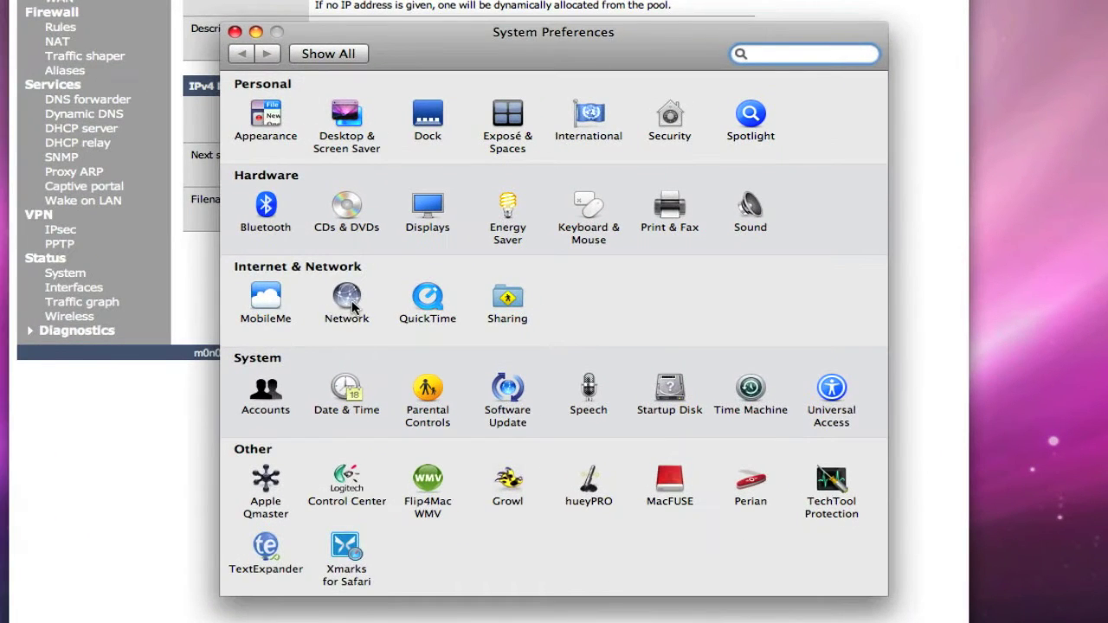
click(456, 246)
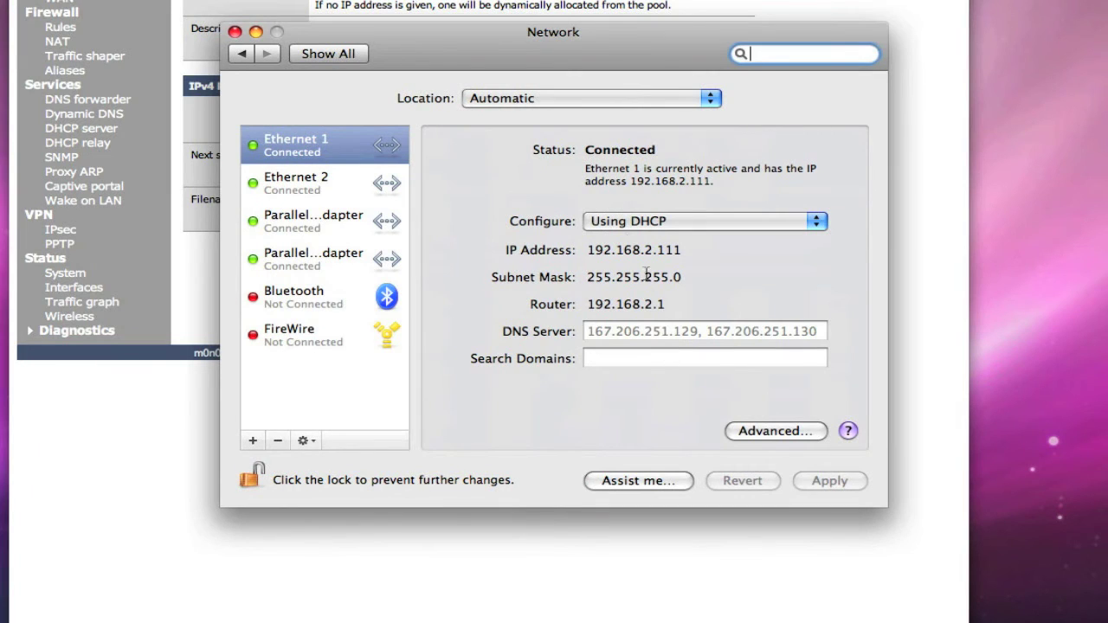
click(290, 189)
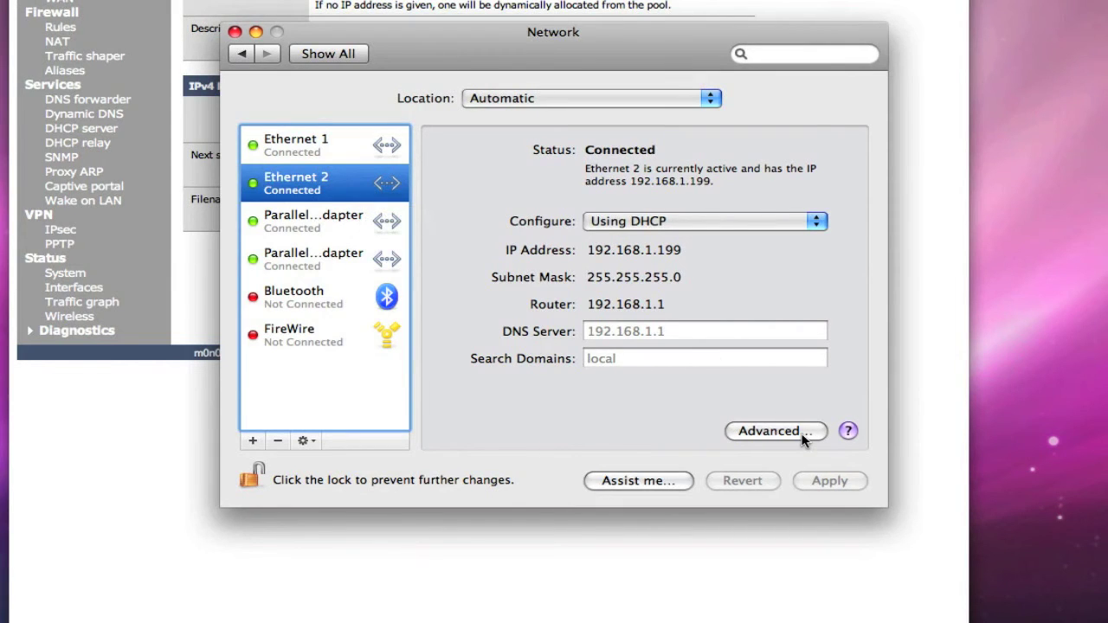
click(772, 432)
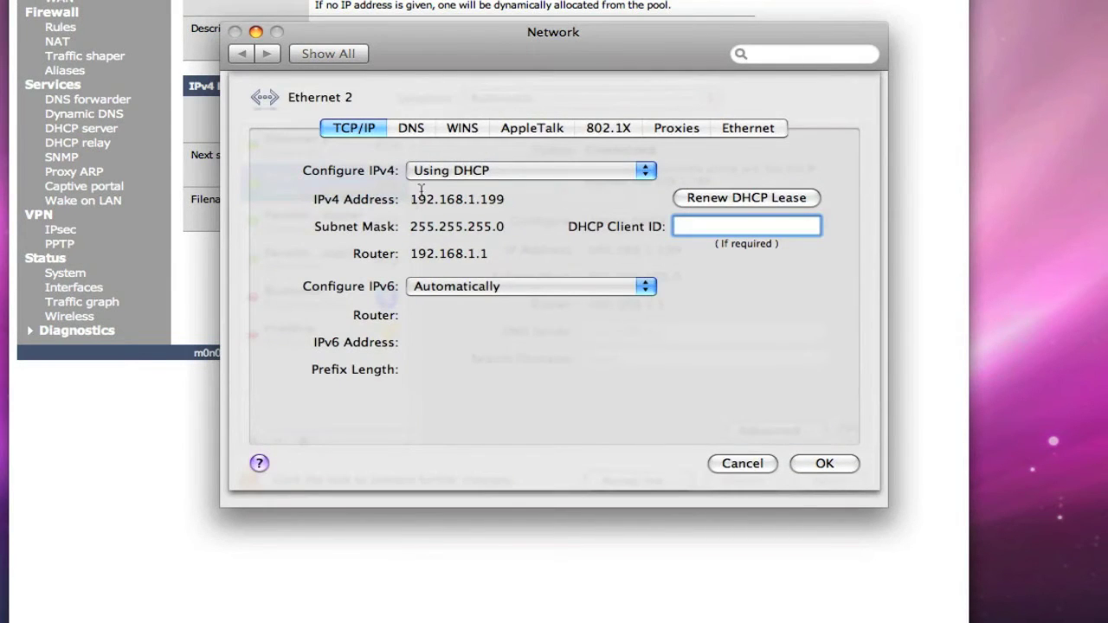
click(736, 131)
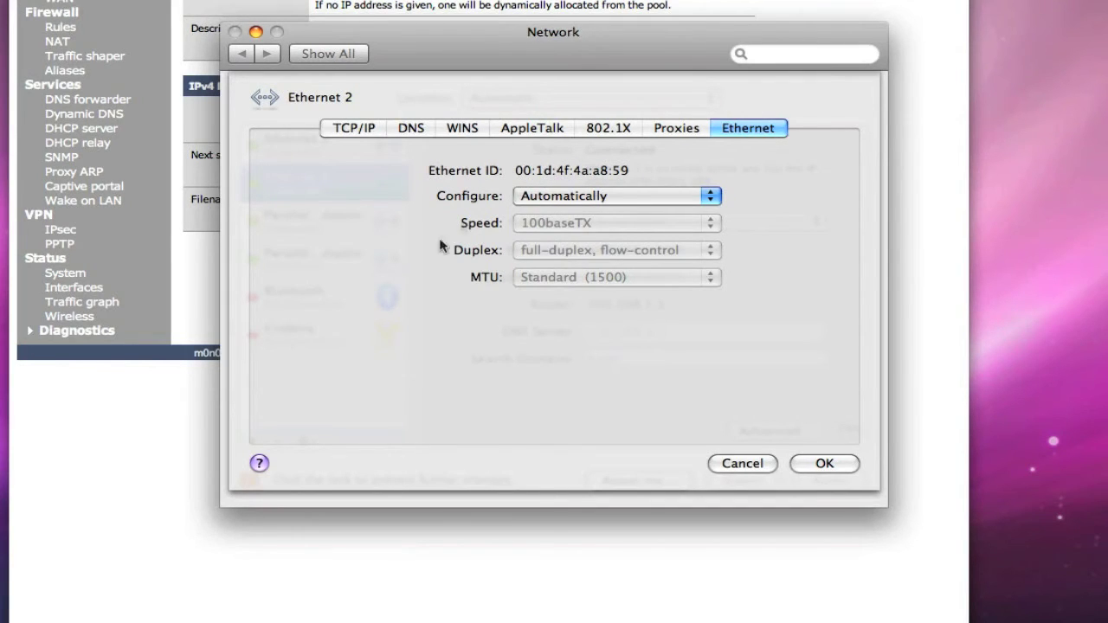
click(727, 463)
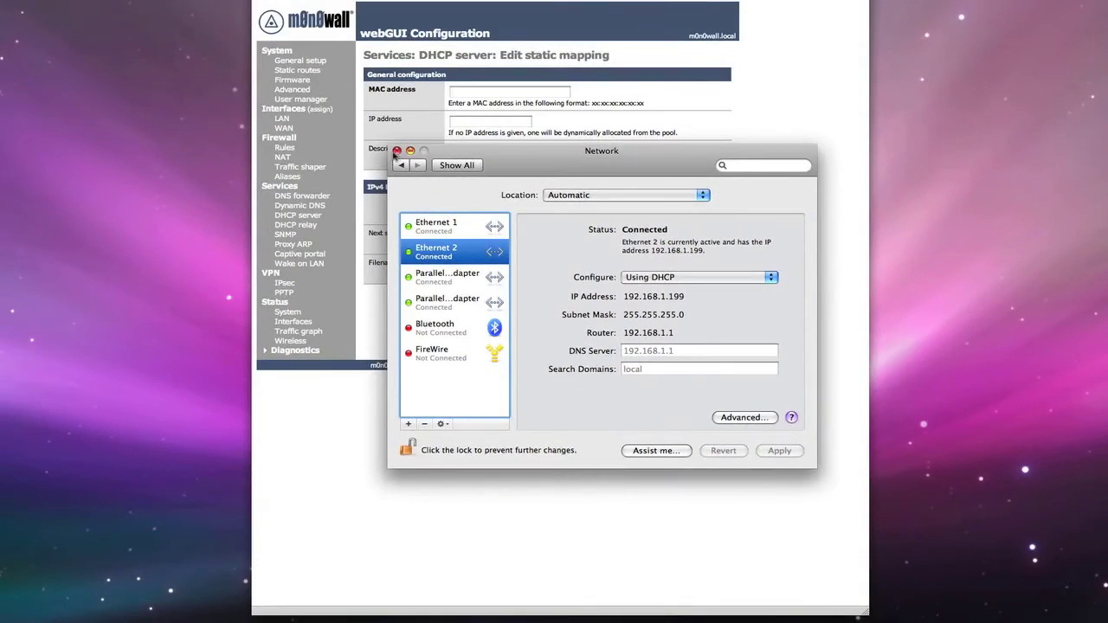
click(394, 156)
Save a static mapping of MAC 00:1d:4f:4a:a8:59 to 192.168.1.200, described 'Mac Pro'
click(494, 95)
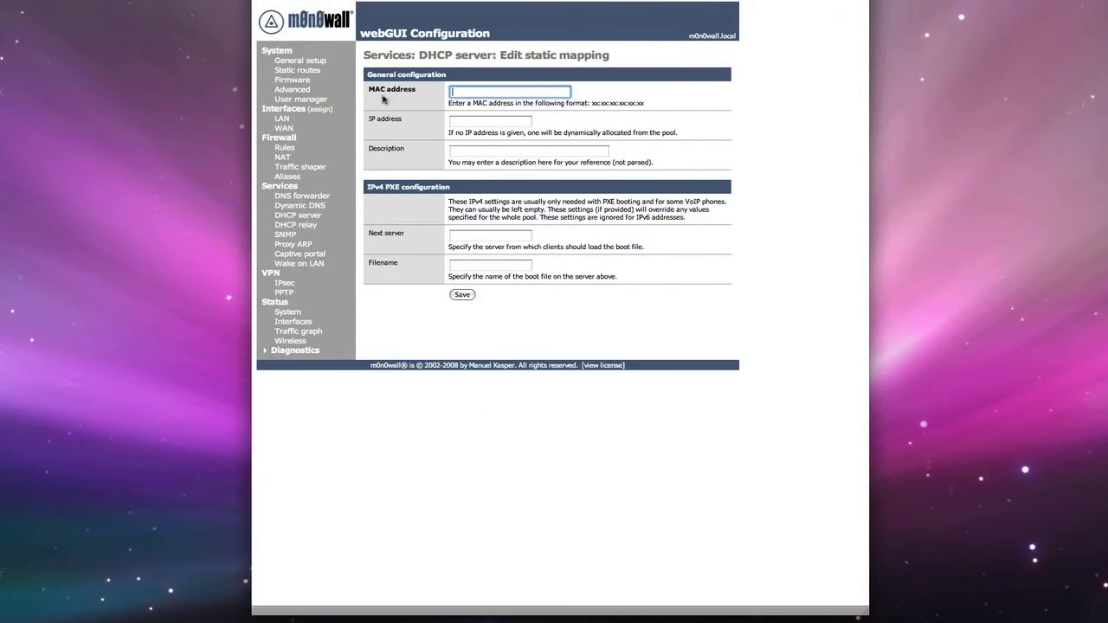
text(00)
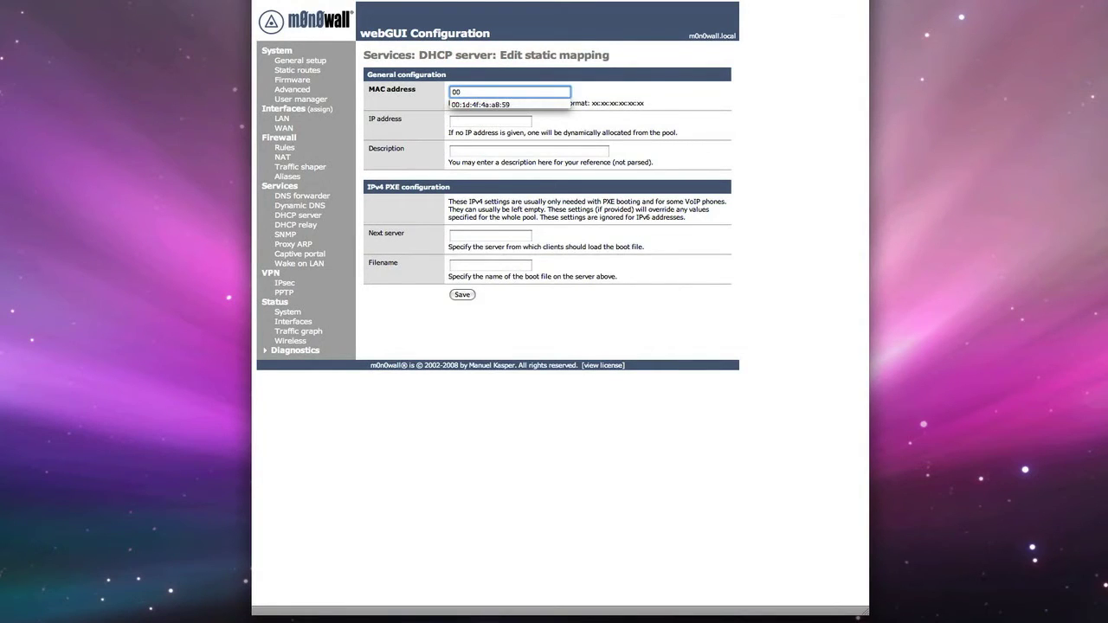
key(Down)
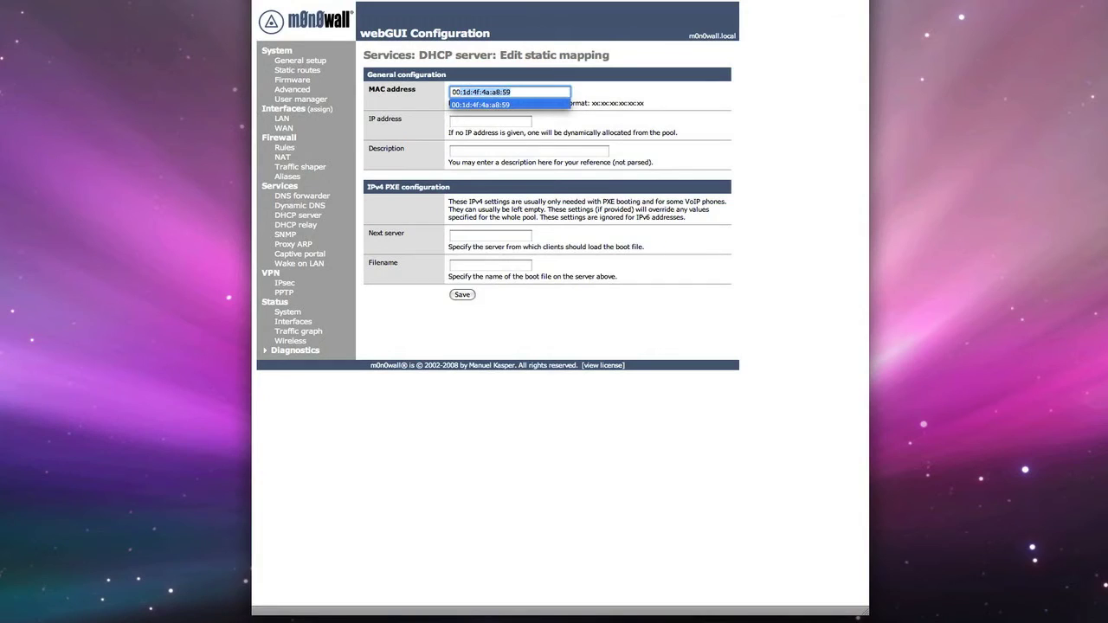
key(Return)
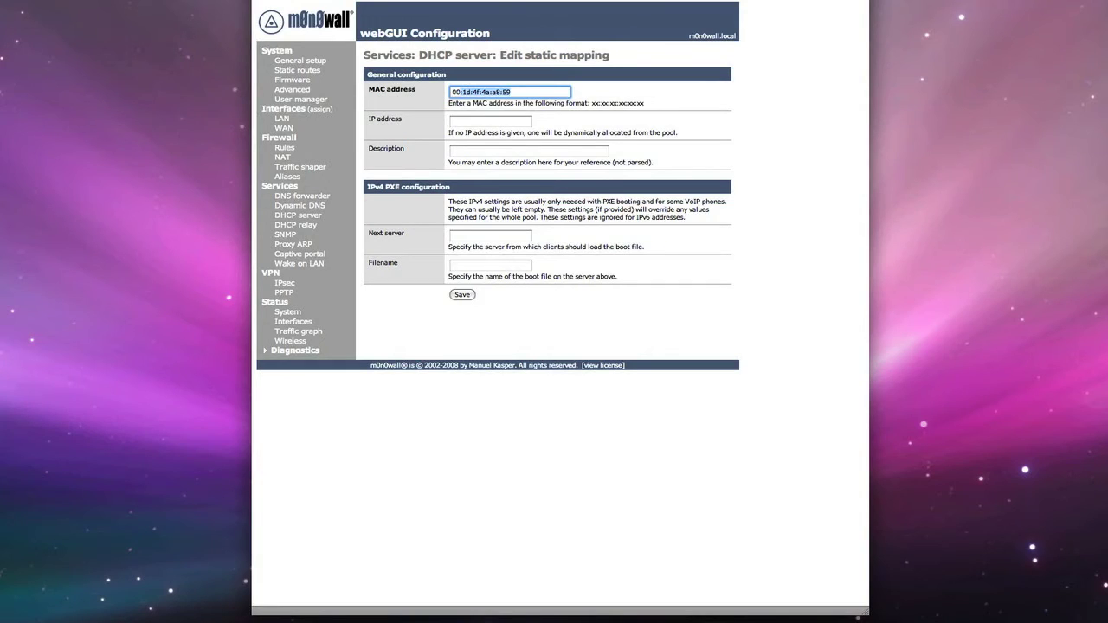
click(490, 122)
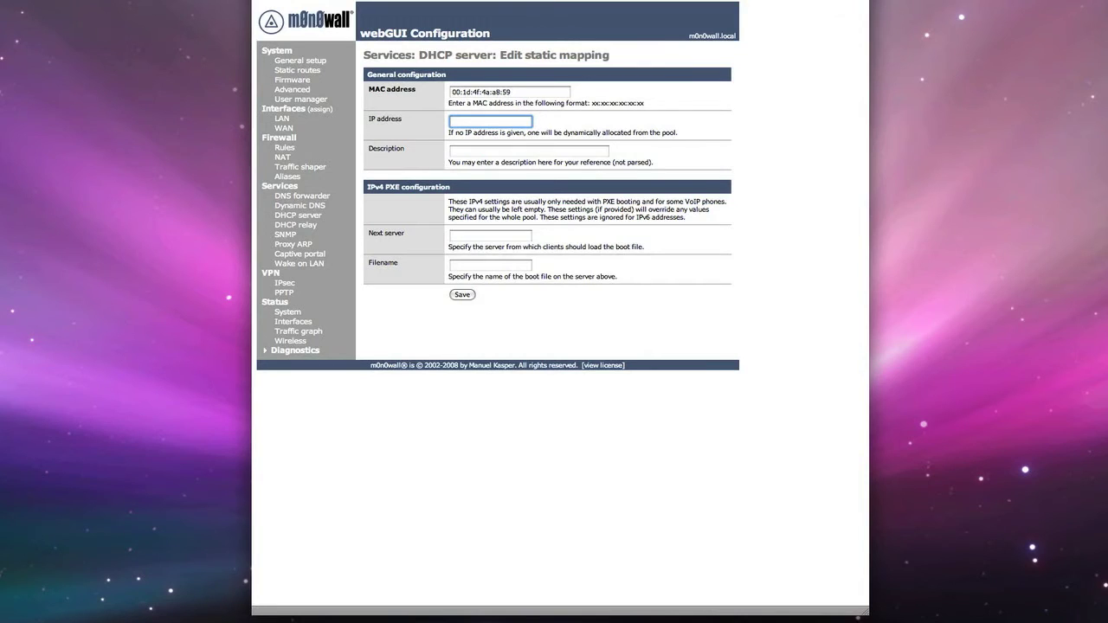
text(192.1)
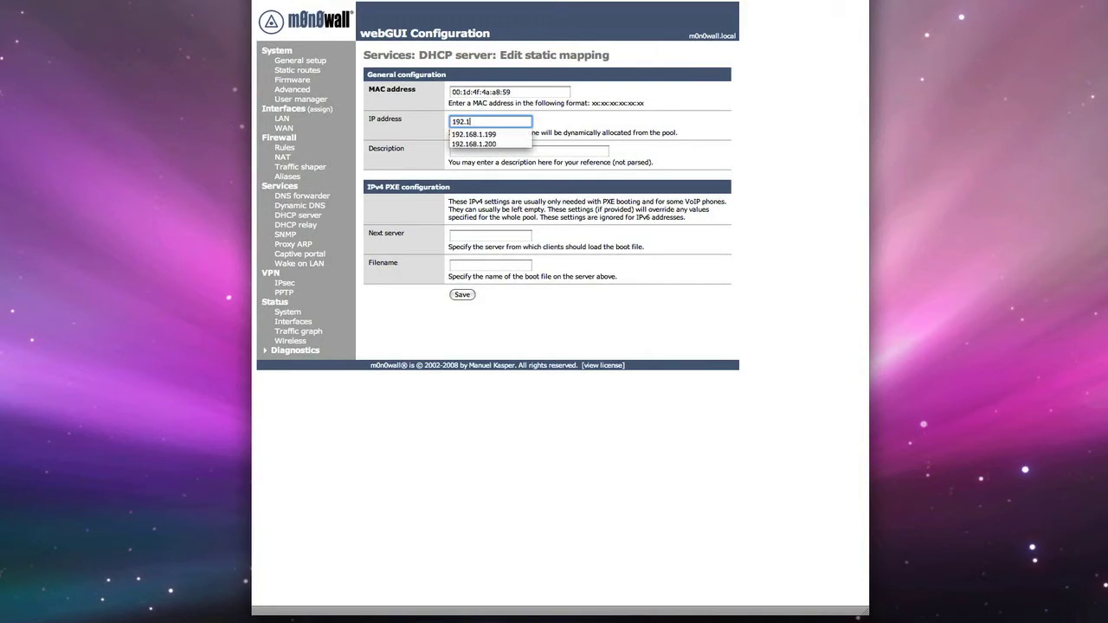
text(68.1.200)
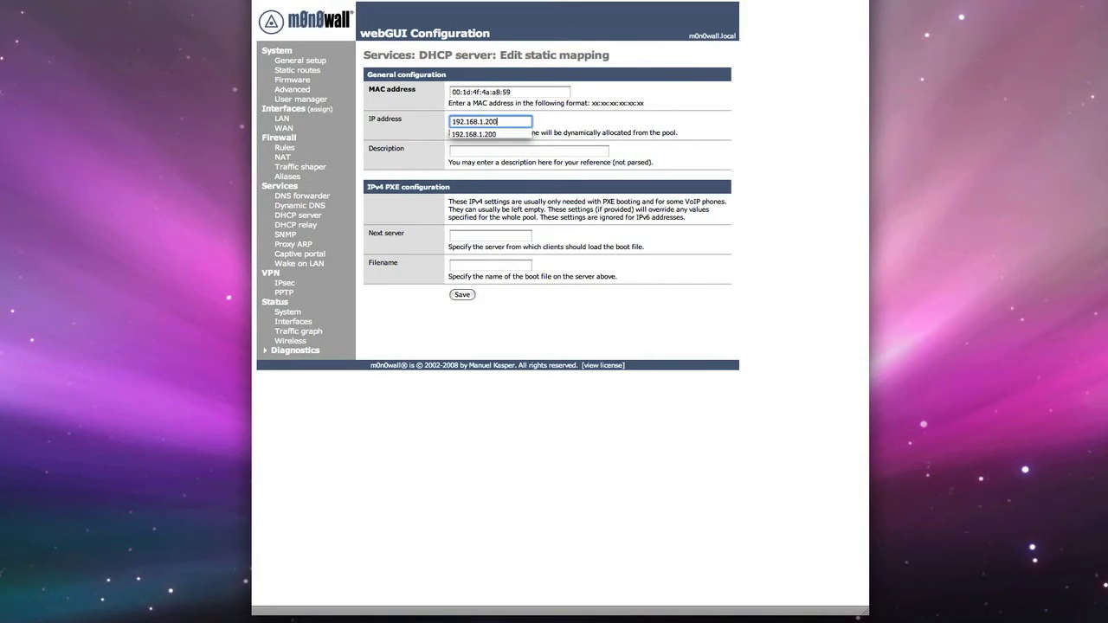
click(451, 151)
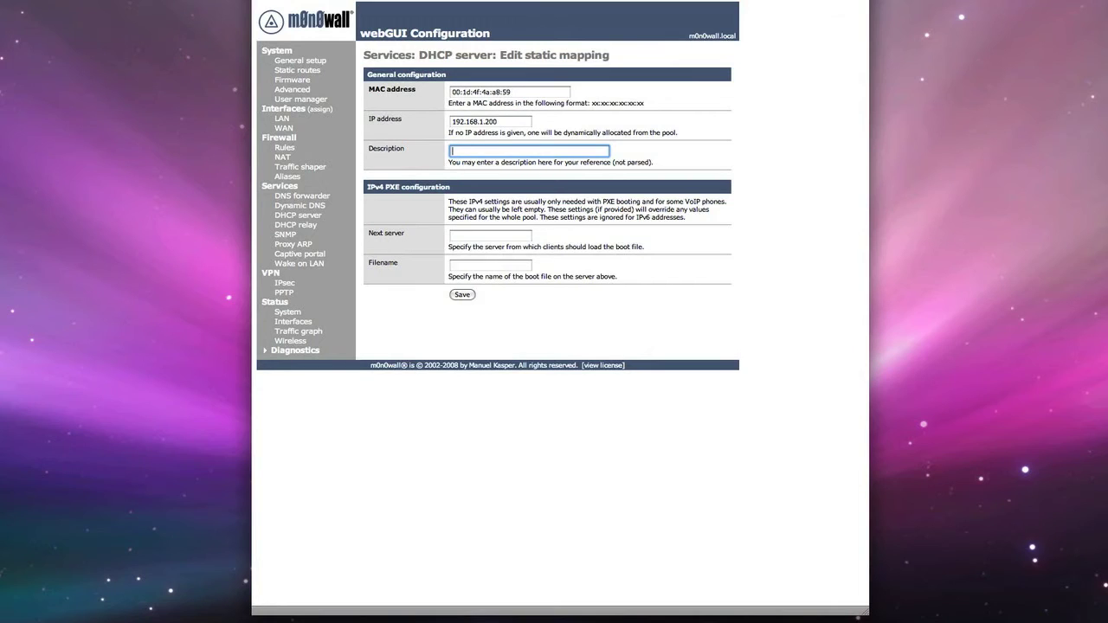
text(Mac Pro)
key(Right)
click(459, 296)
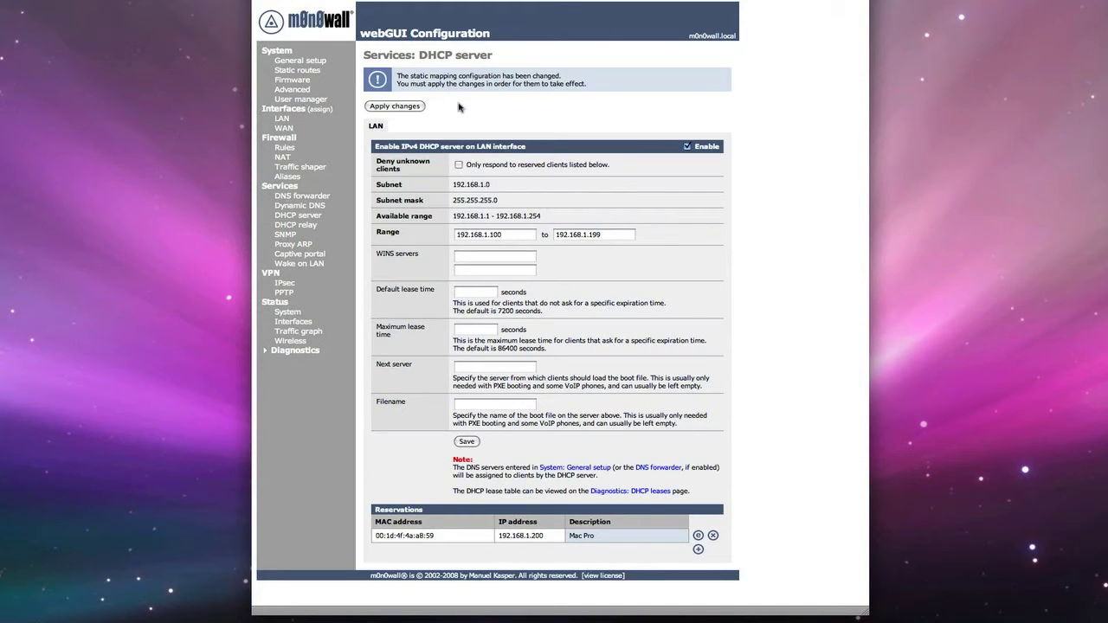
Apply the pending DHCP changes, which fail on missing IPv6 range, and open Diagnostics
click(408, 107)
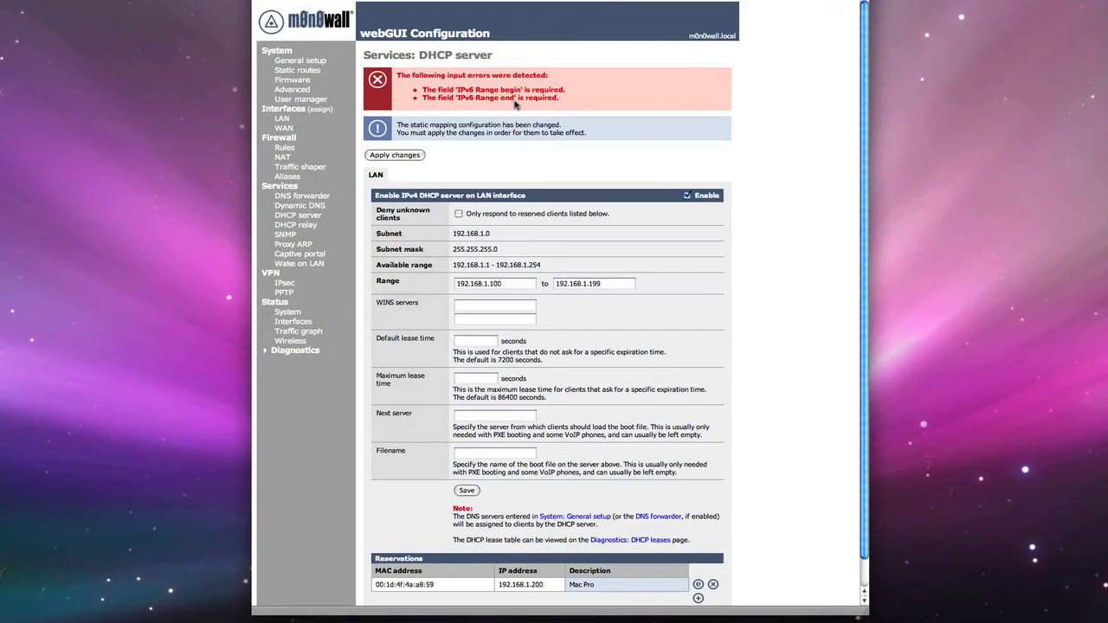
click(264, 354)
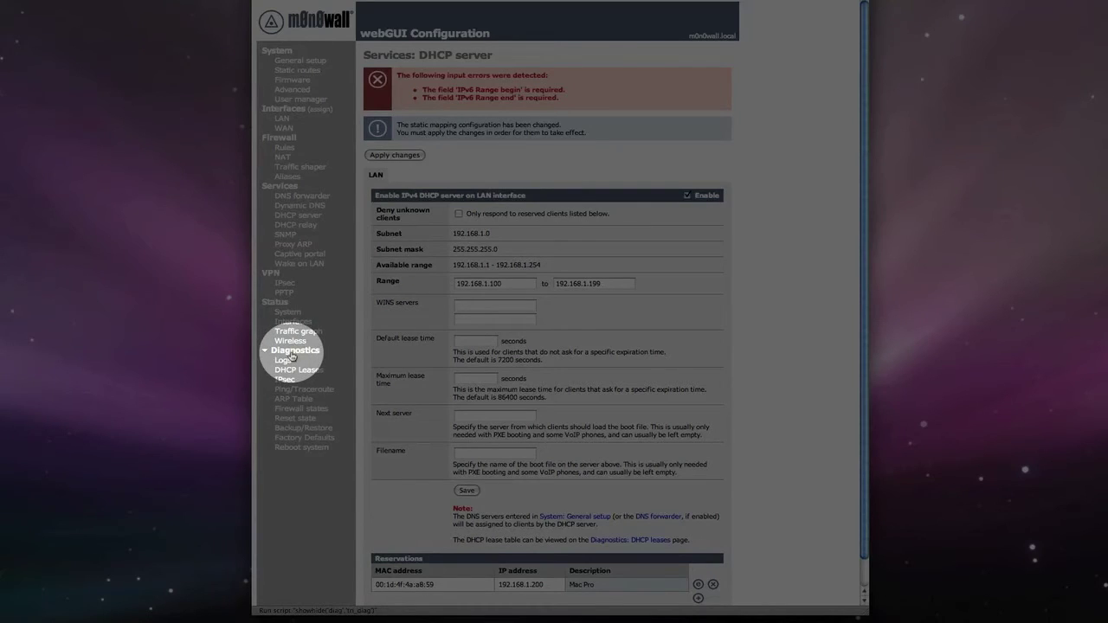
Reboot the firewall, then return to the Services > DHCP server page
click(300, 447)
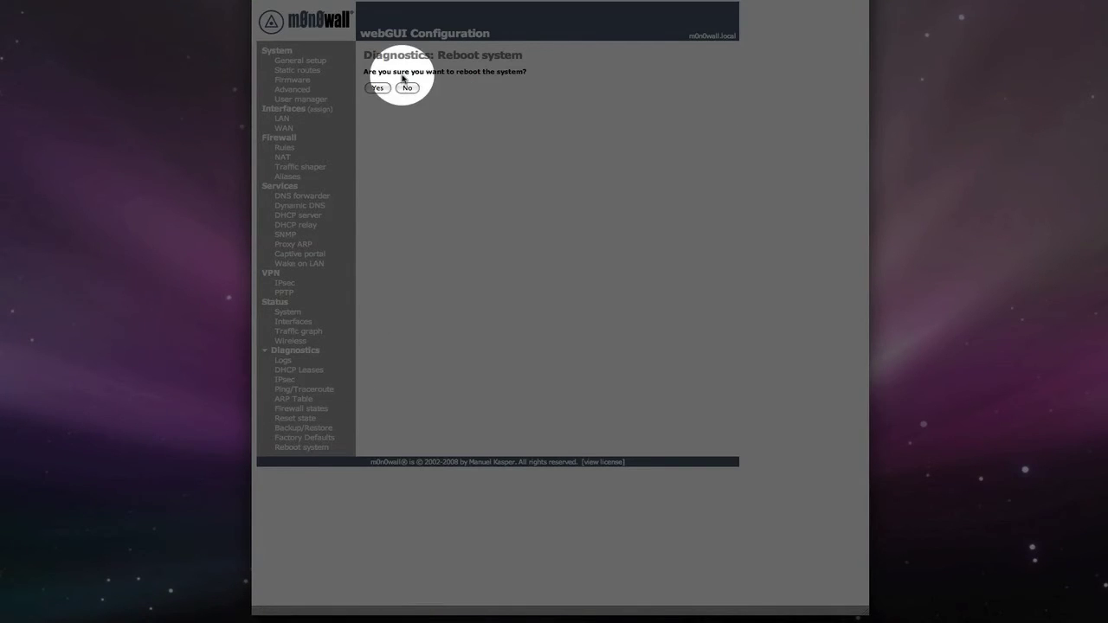
click(379, 89)
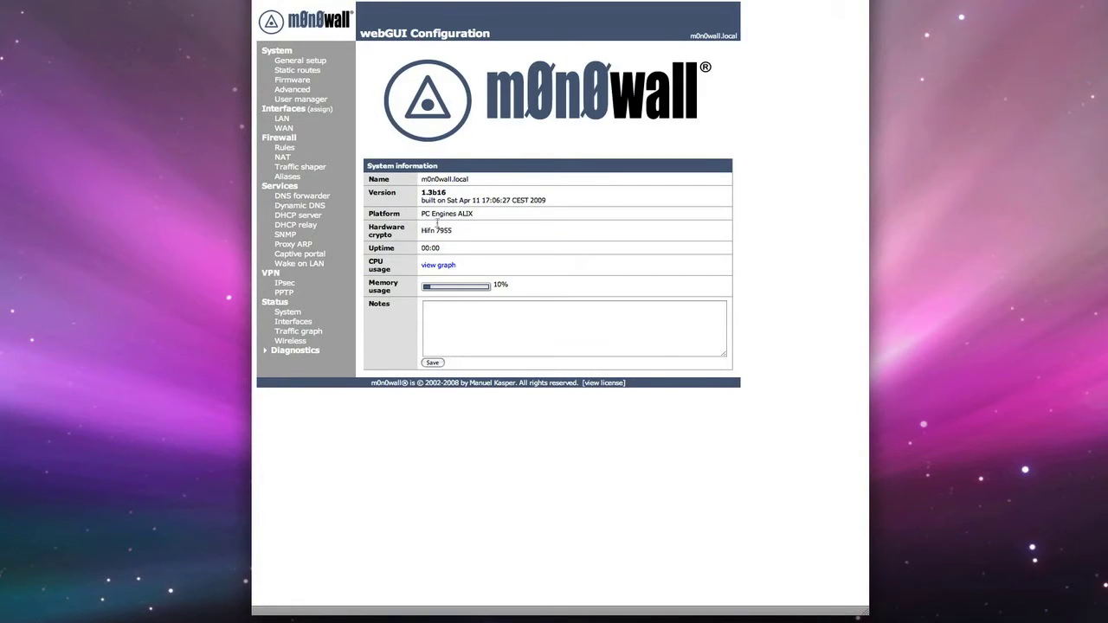
click(309, 218)
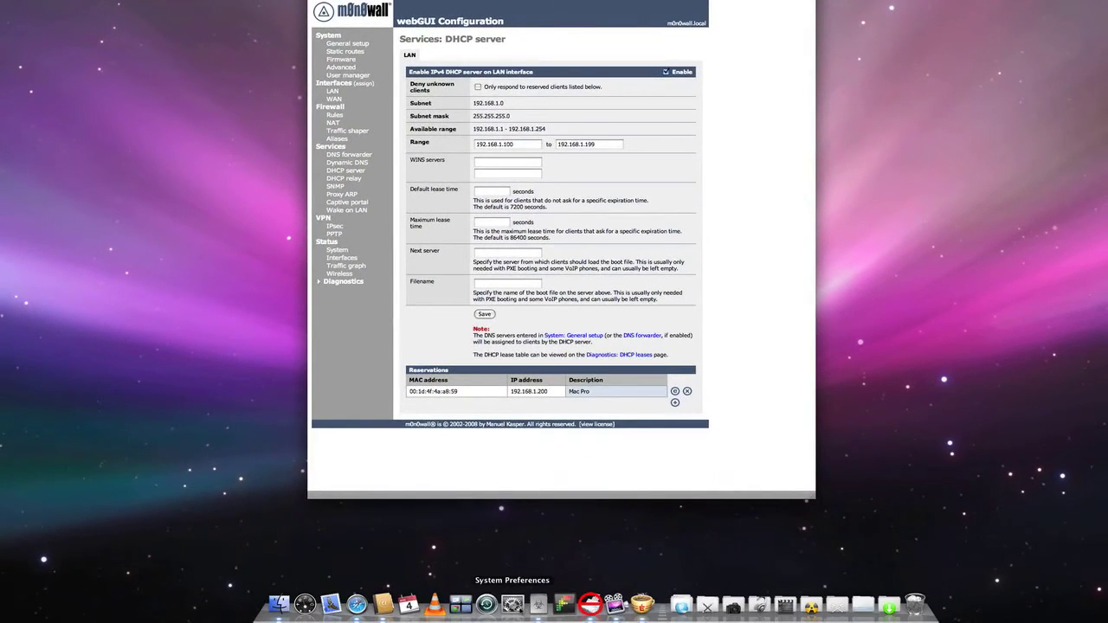
click(513, 603)
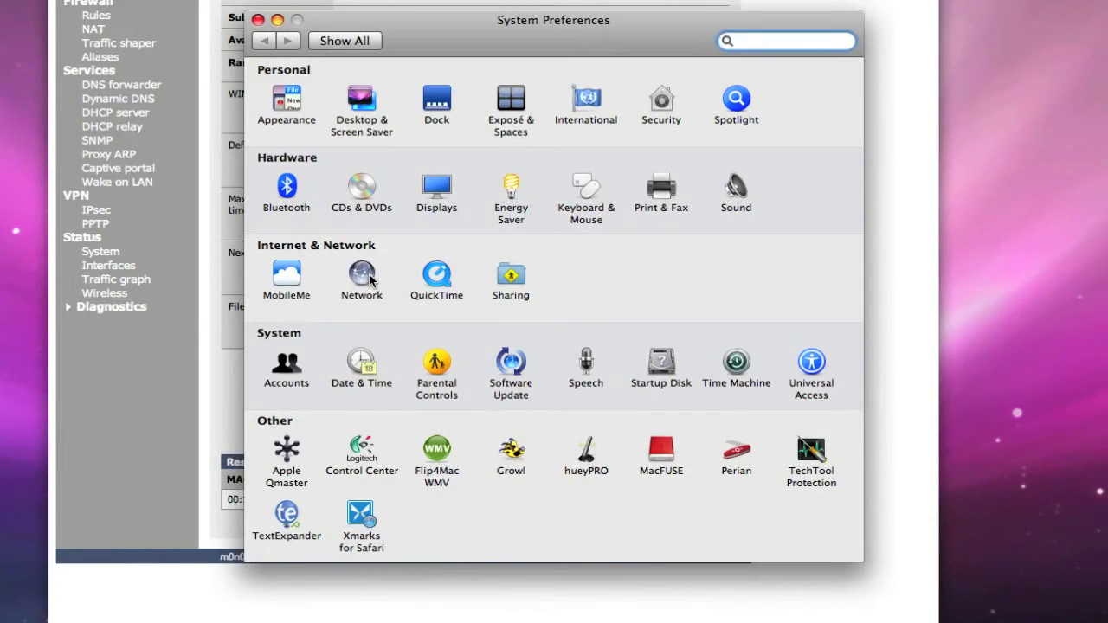
click(367, 277)
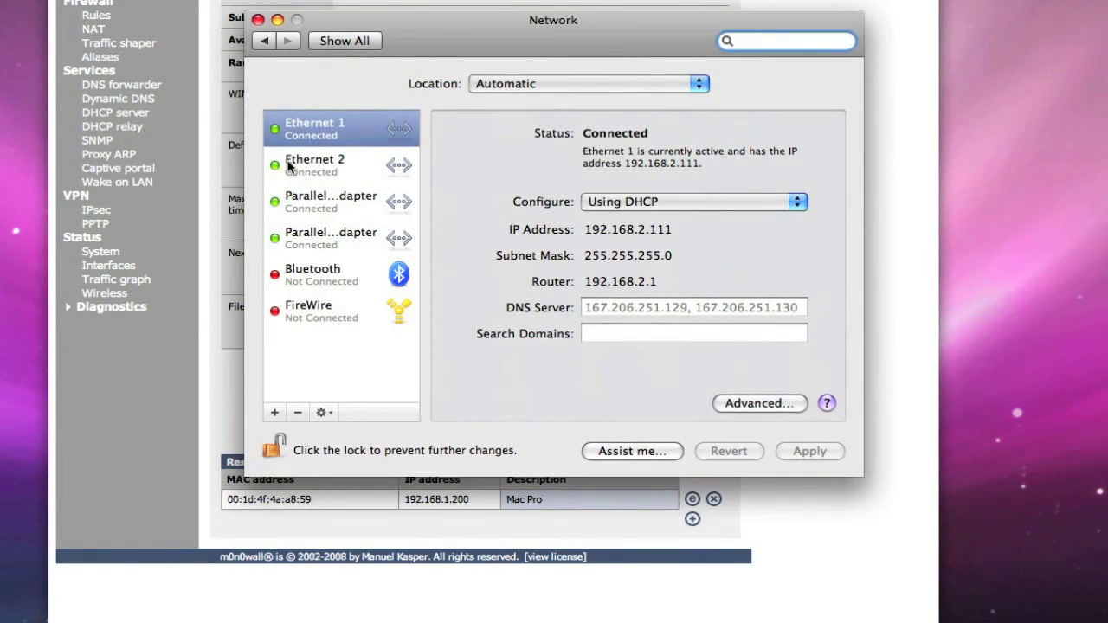
click(303, 164)
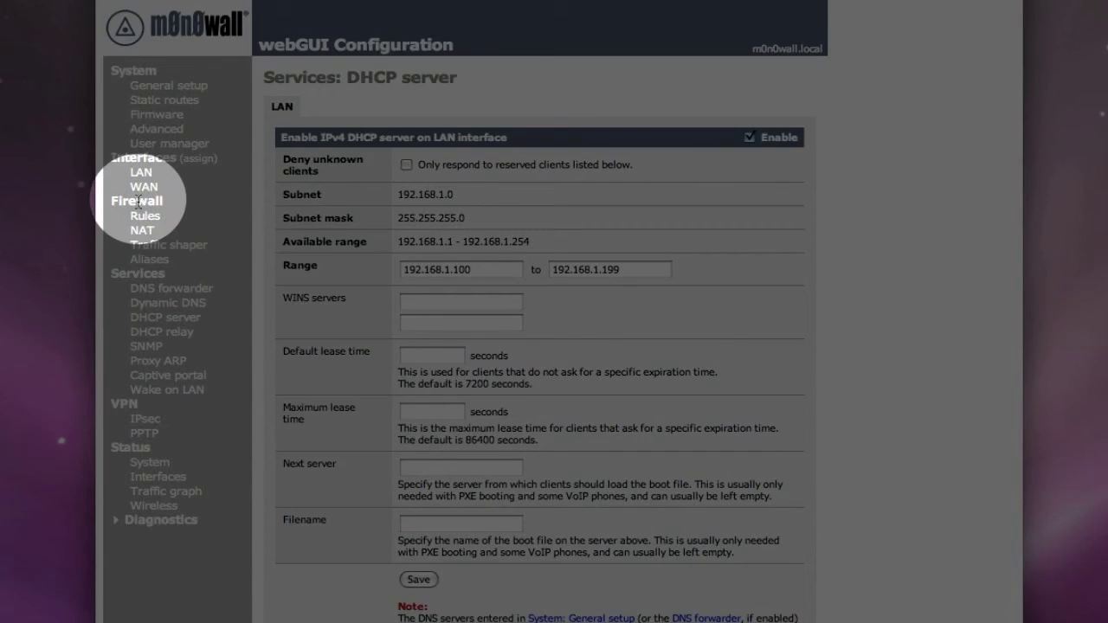
Start a new inbound NAT rule under Firewall > NAT, keeping protocol TCP on WAN
click(140, 234)
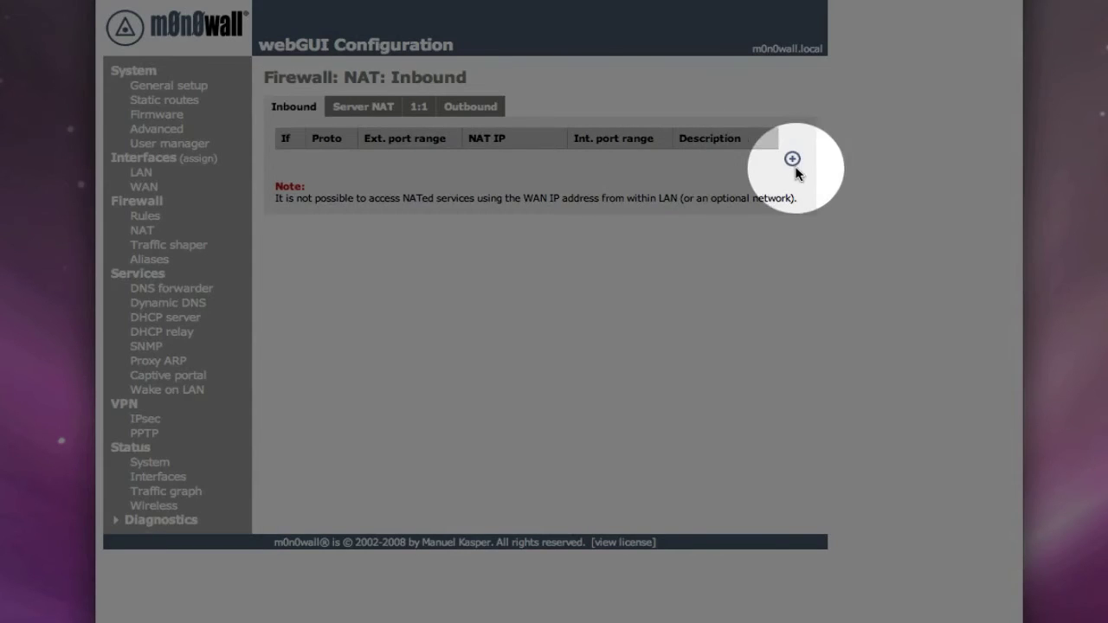
click(792, 161)
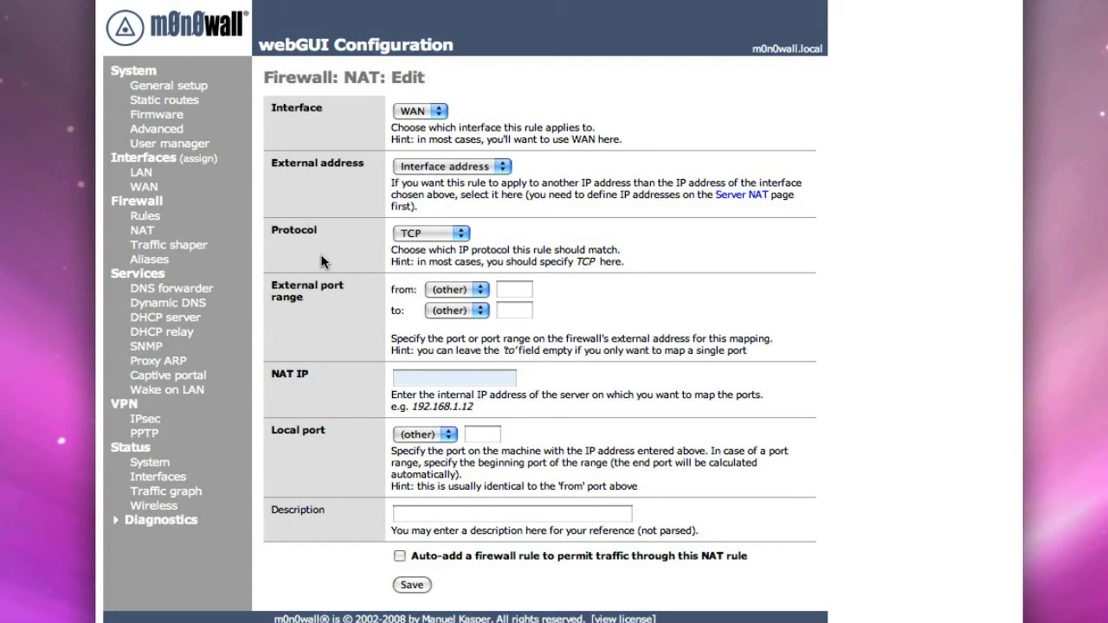
click(437, 239)
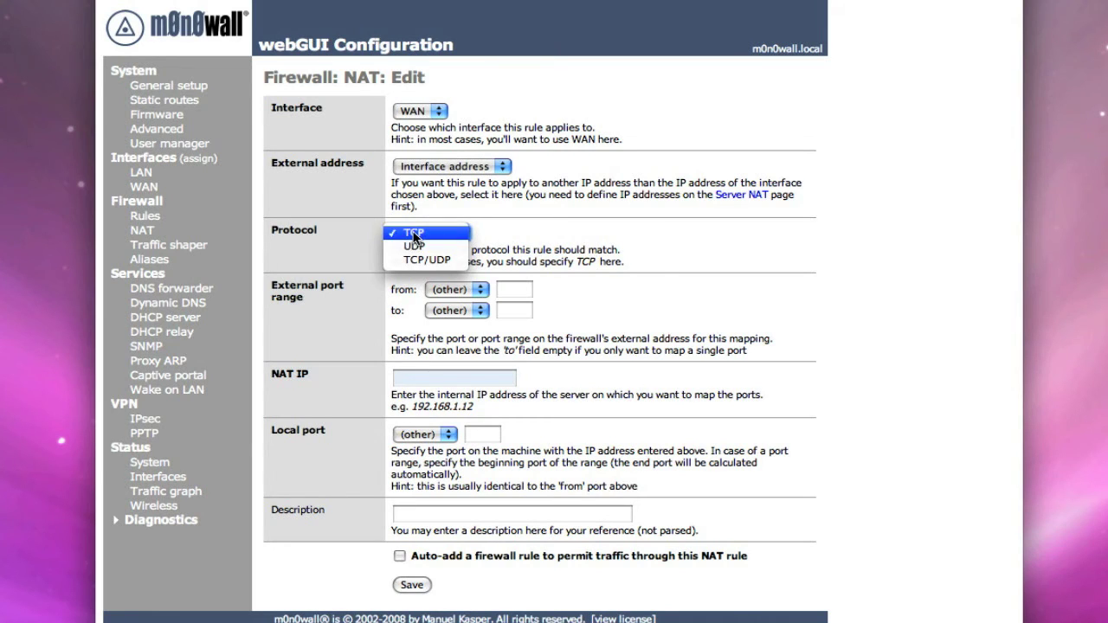
click(413, 234)
Set external port range 5001–5001, NAT IP 192.168.1.200 and local port 5001
click(514, 290)
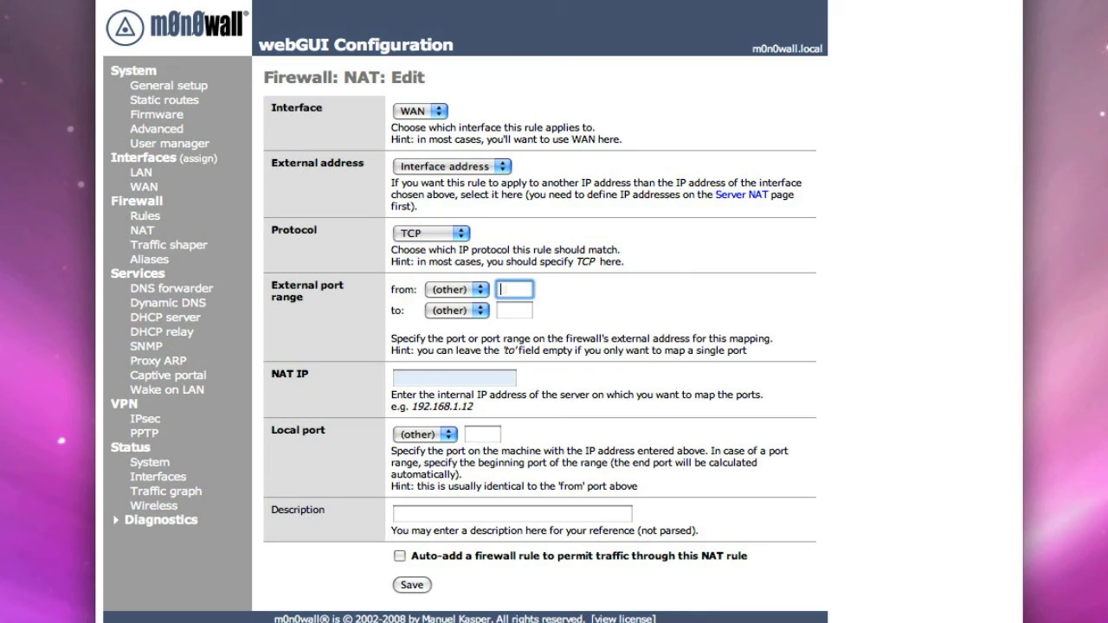
text(5001)
click(525, 310)
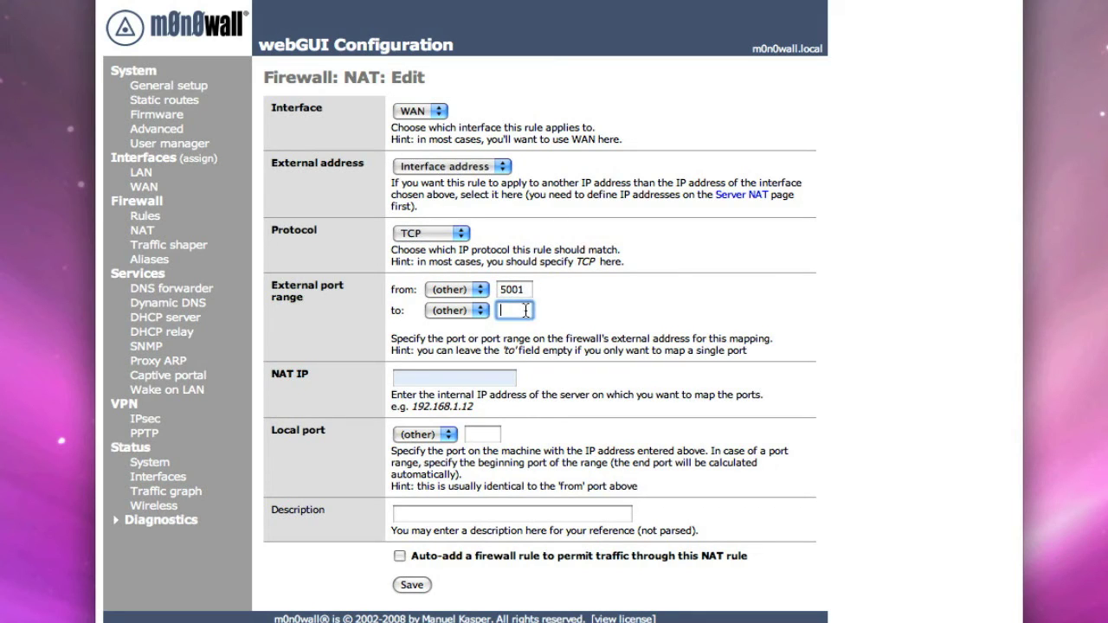
text(5001)
click(485, 378)
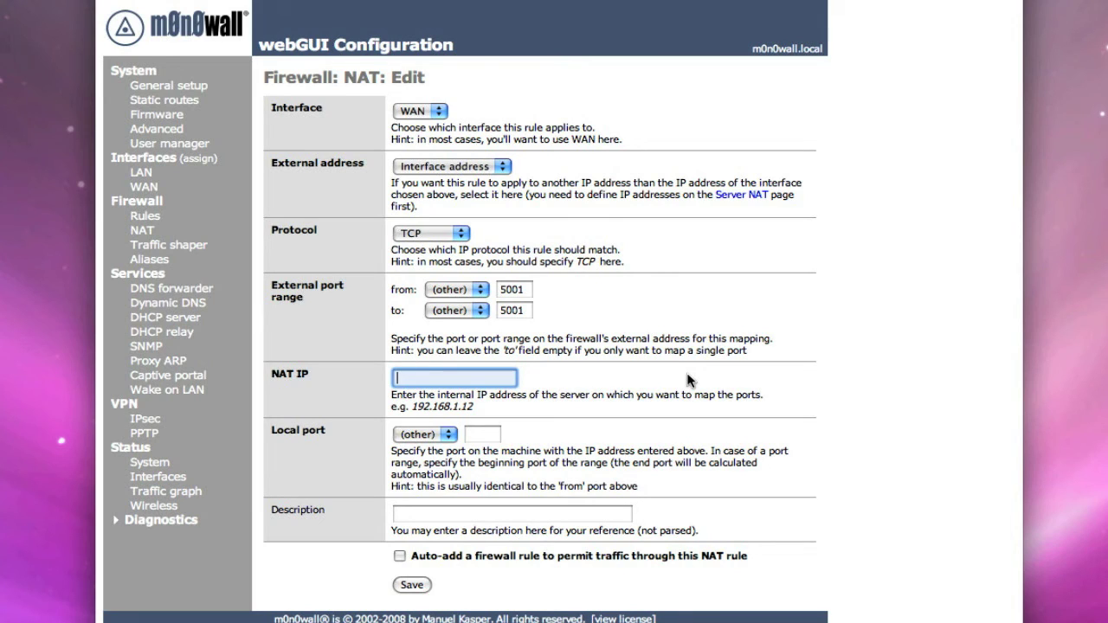
text(192.168.1.200)
click(478, 436)
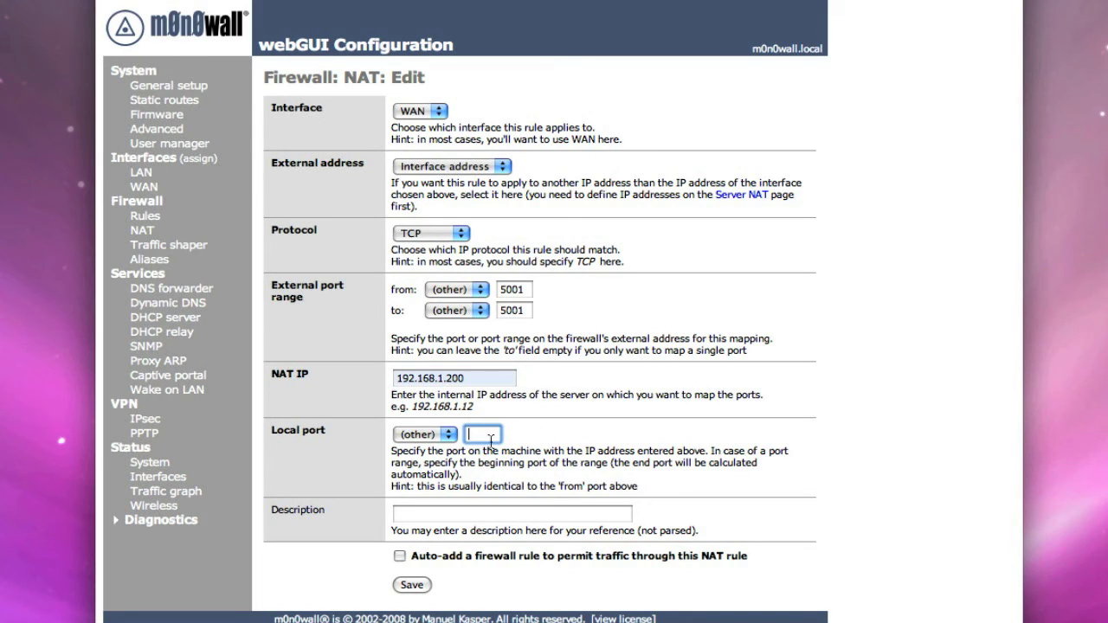
text(5001)
Describe the rule as 'Port Forwarding 5001 for SlingBox'
click(471, 517)
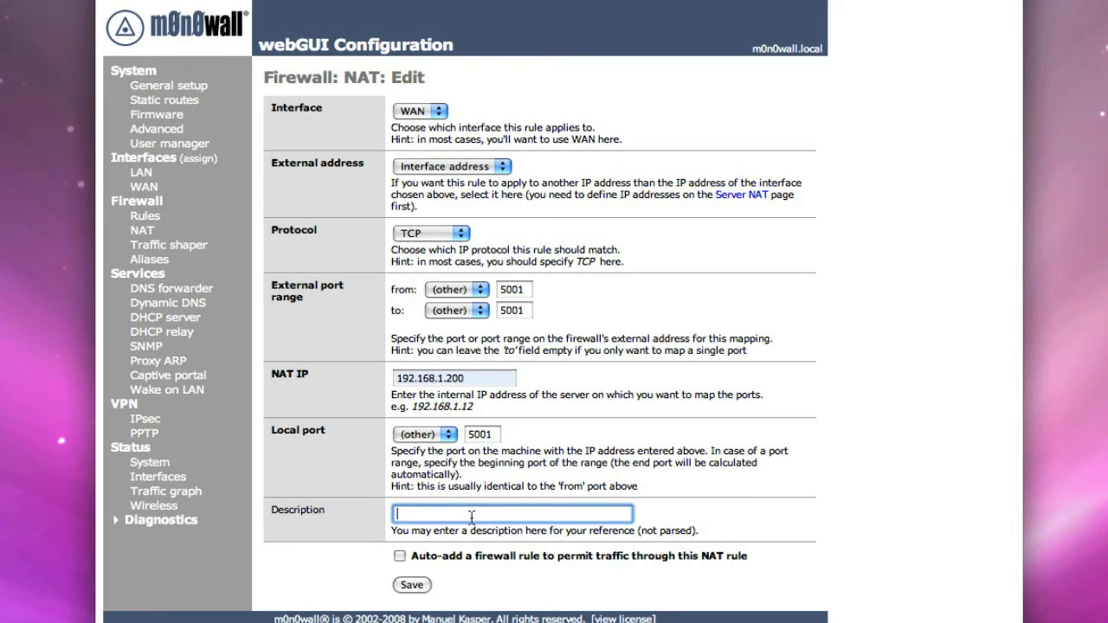
text(Port Forw)
text(ading)
key(BackSpace)
key(BackSpace)
key(BackSpace)
key(BackSpace)
key(BackSpace)
text(ding)
key(BackSpace)
key(BackSpace)
key(BackSpace)
key(BackSpace)
key(BackSpace)
text(rding 5001 for SlingBox)
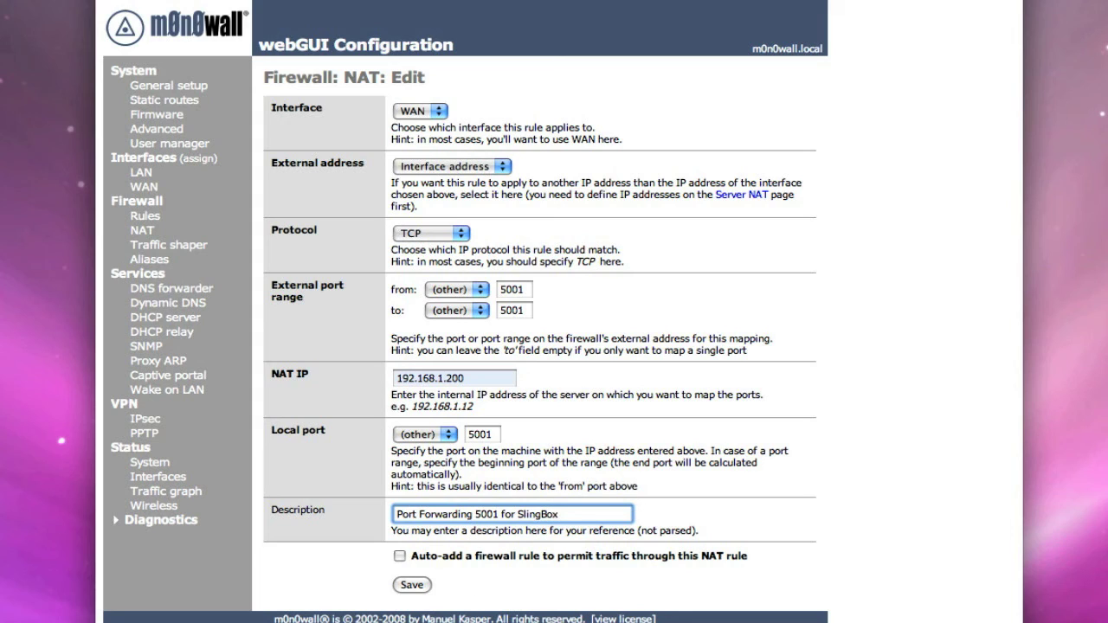
Save and apply the SlingBox port-5001 forward with an auto-added WAN rule, then view Firewall Rules
click(399, 556)
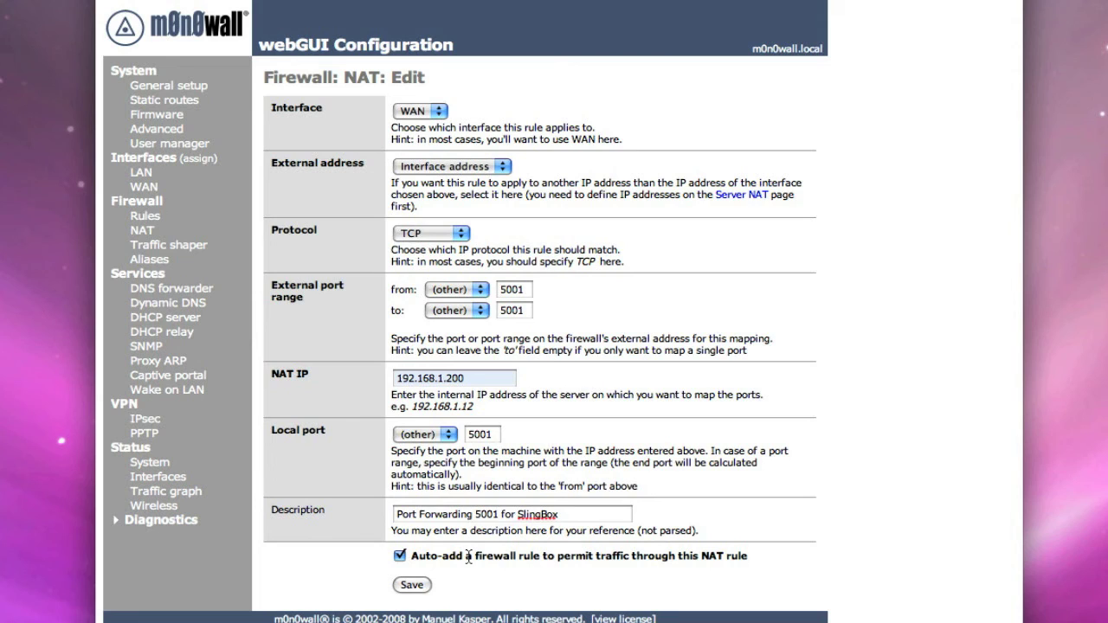
click(417, 587)
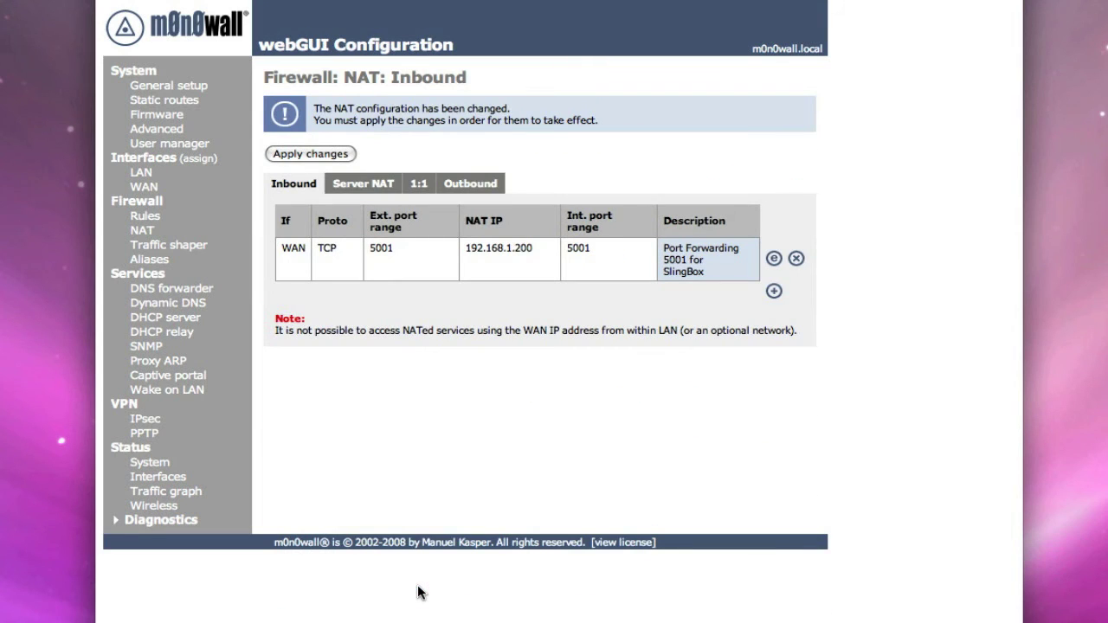
click(306, 155)
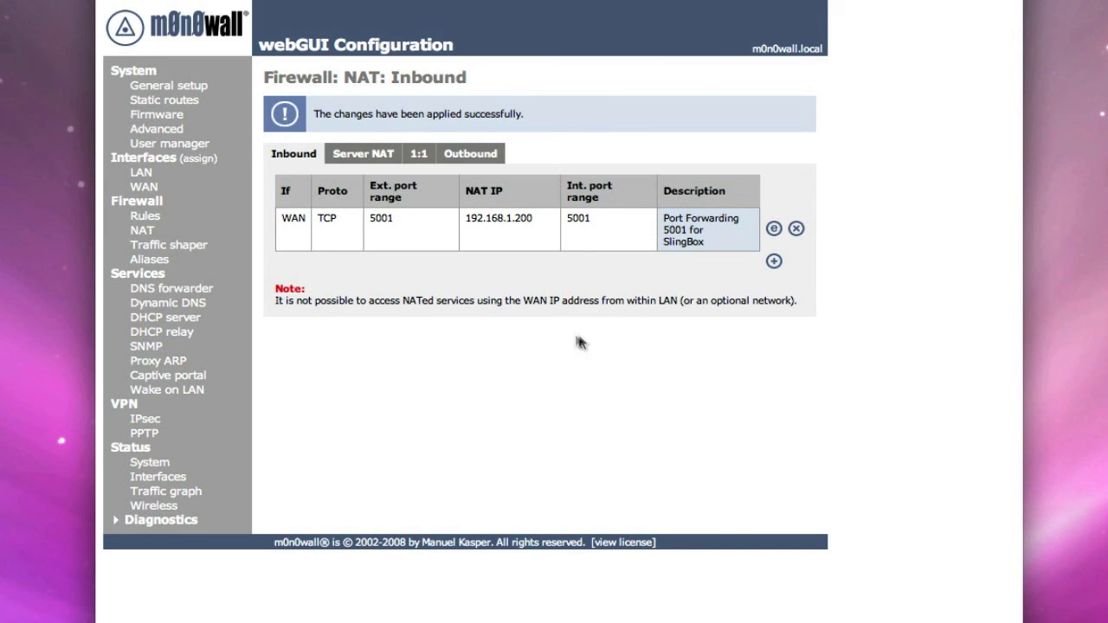
click(146, 217)
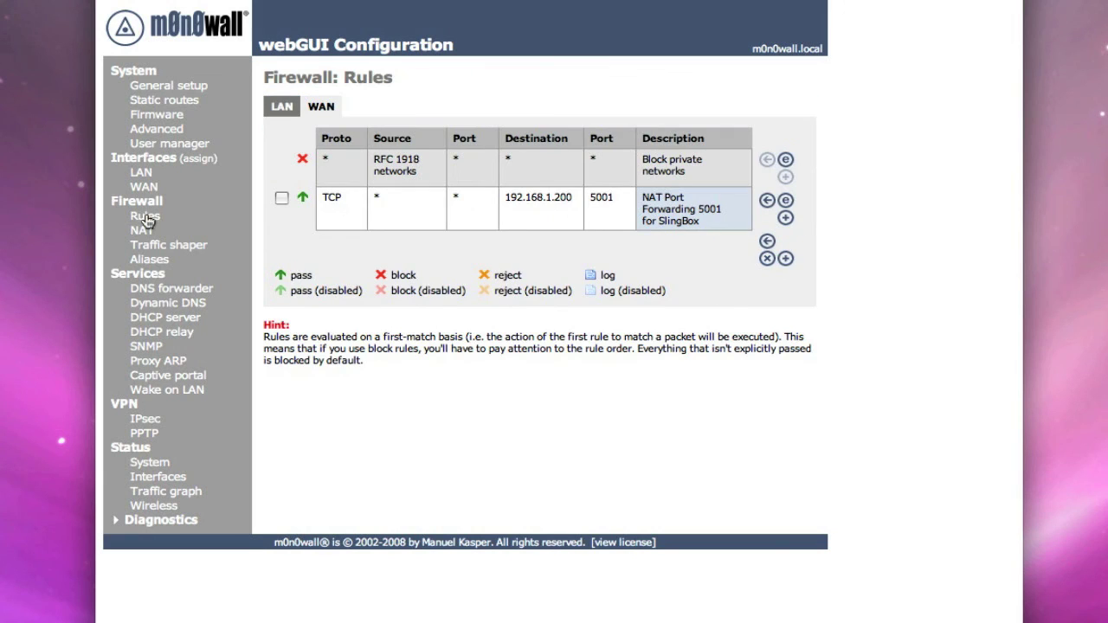